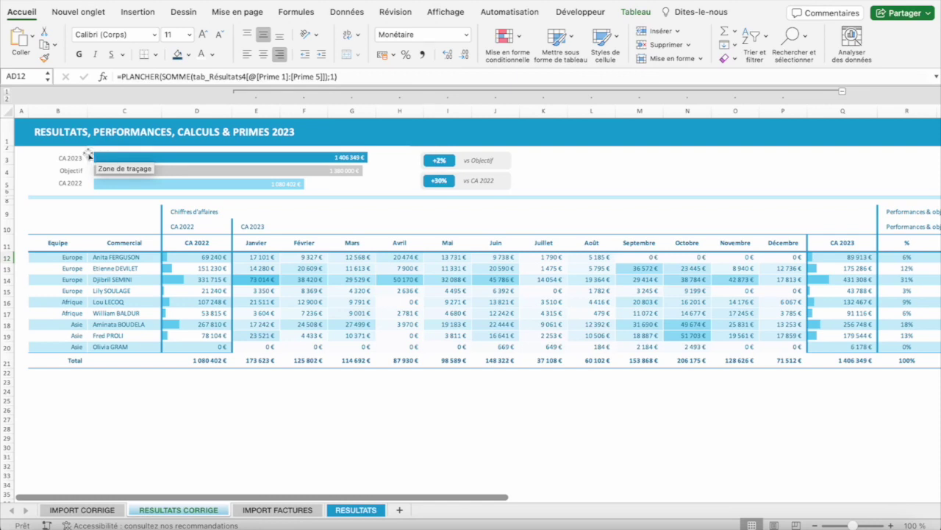
- Switch from the finished RESULTATS CORRIGE example to the RESULTATS sheet
left_click(75, 158)
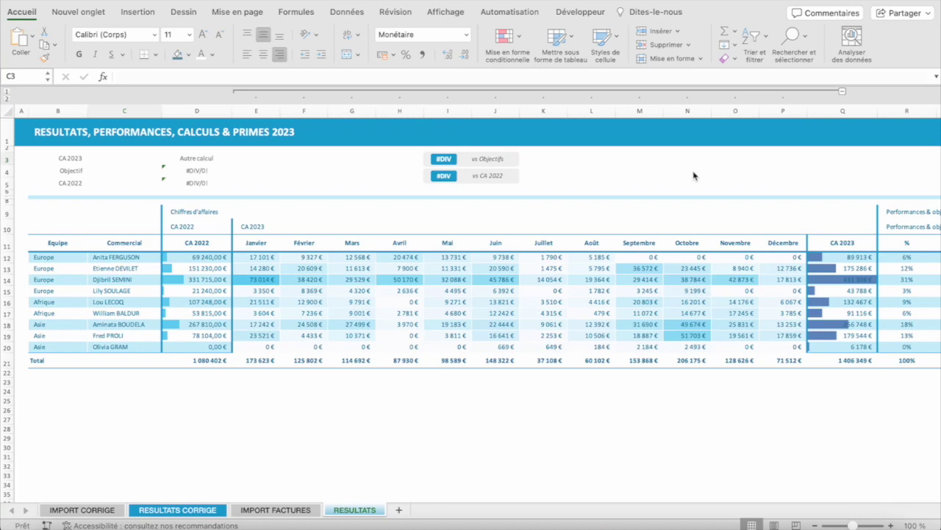
- Link the cell beside CA 2023 to the CA 2023 grand total in Q21
left_click(67, 158)
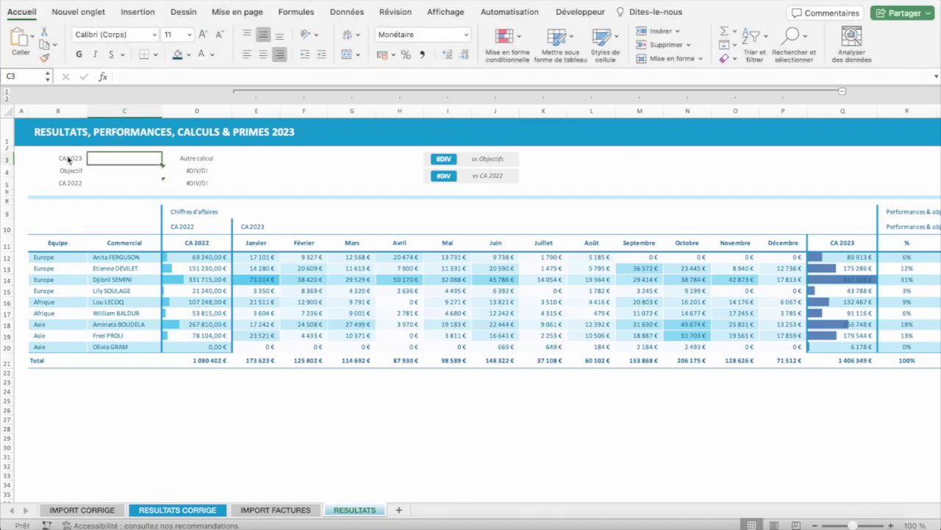
key("Down")
key("Down")
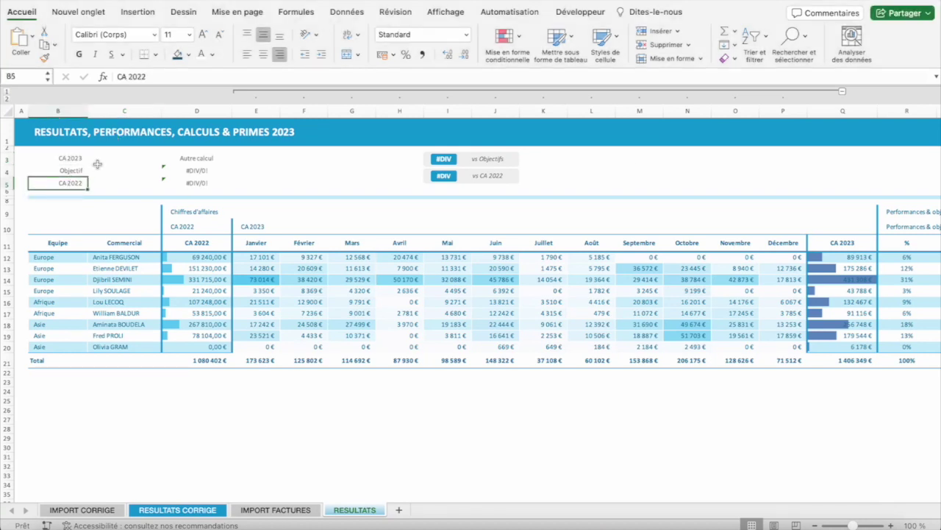
left_click(139, 155)
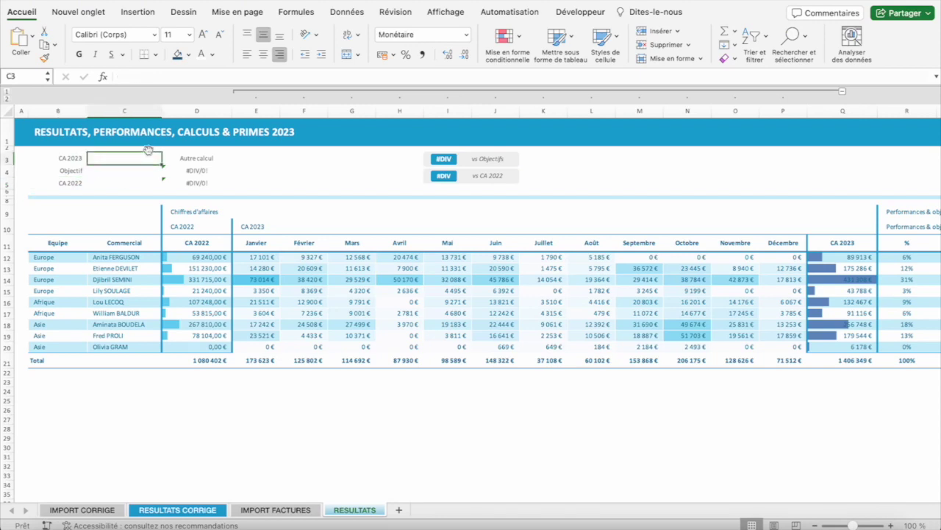
type("=")
scroll(342, 339, "right", 10)
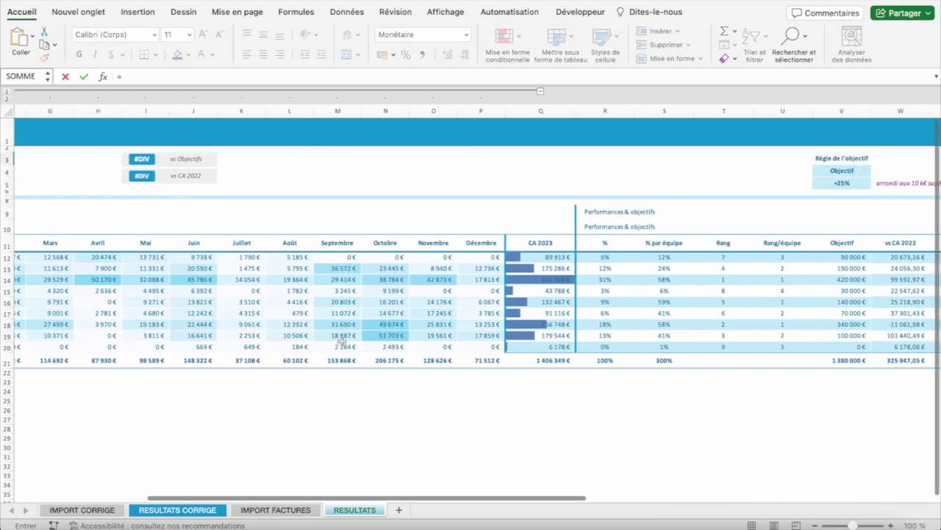
left_click(557, 361)
key("Return")
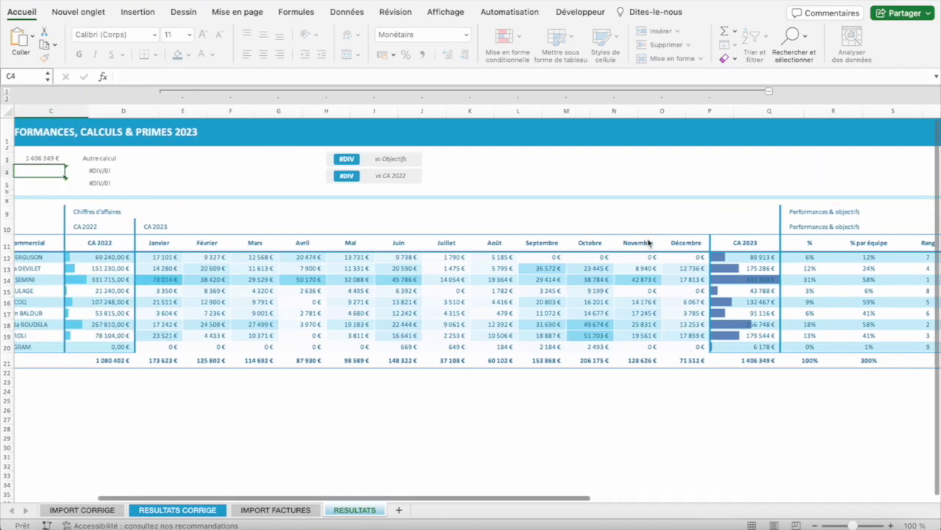
- Link the Objectif and CA 2022 cells to the V21 and D21 grand totals
scroll(387, 276, "left", 3)
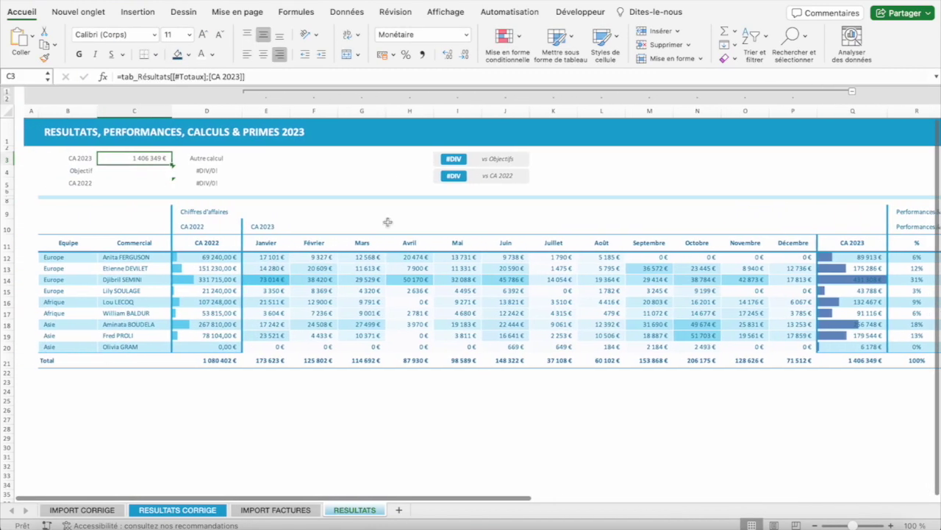
left_click(140, 170)
type("=")
scroll(368, 286, "right", 10)
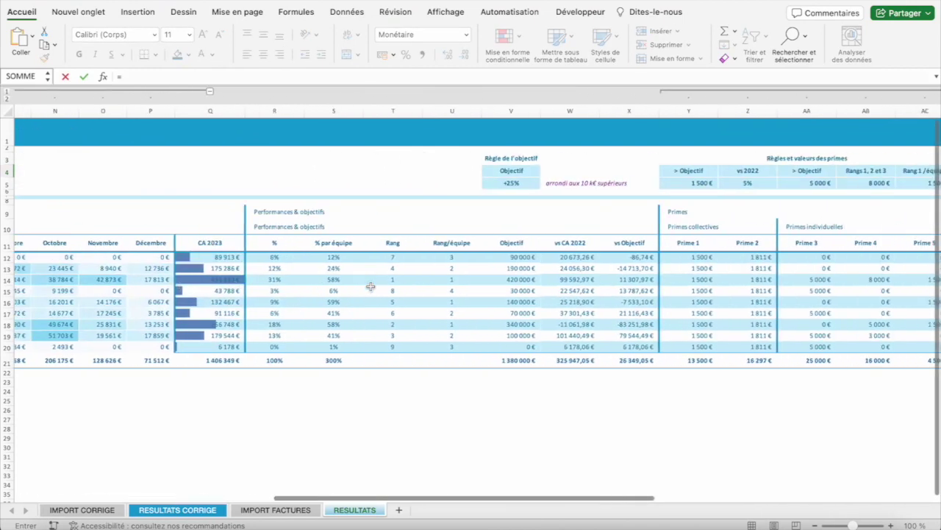
left_click(507, 360)
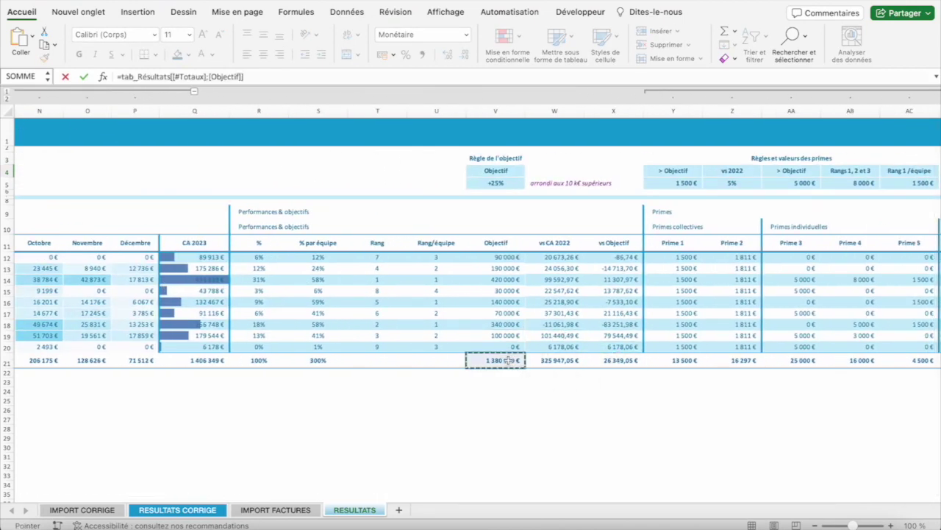
key("Return")
type("=")
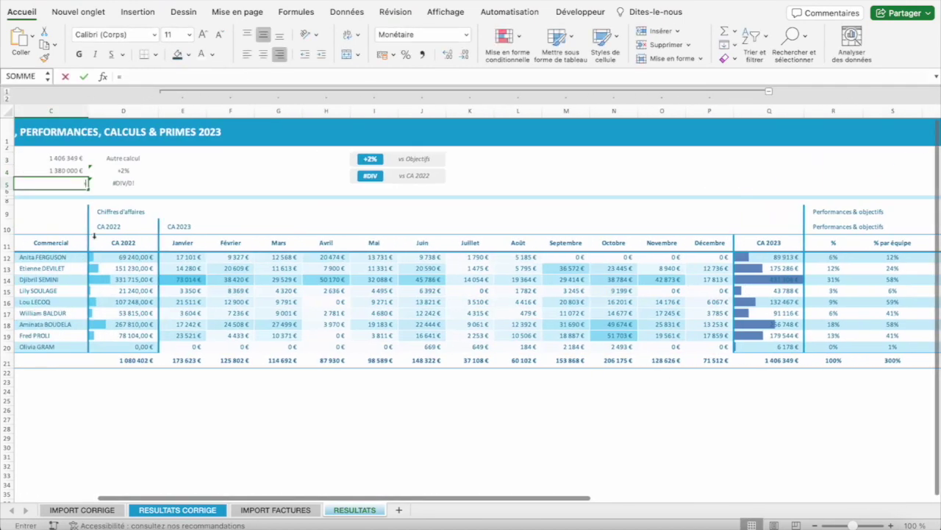
scroll(144, 333, "left", 2)
left_click(197, 360)
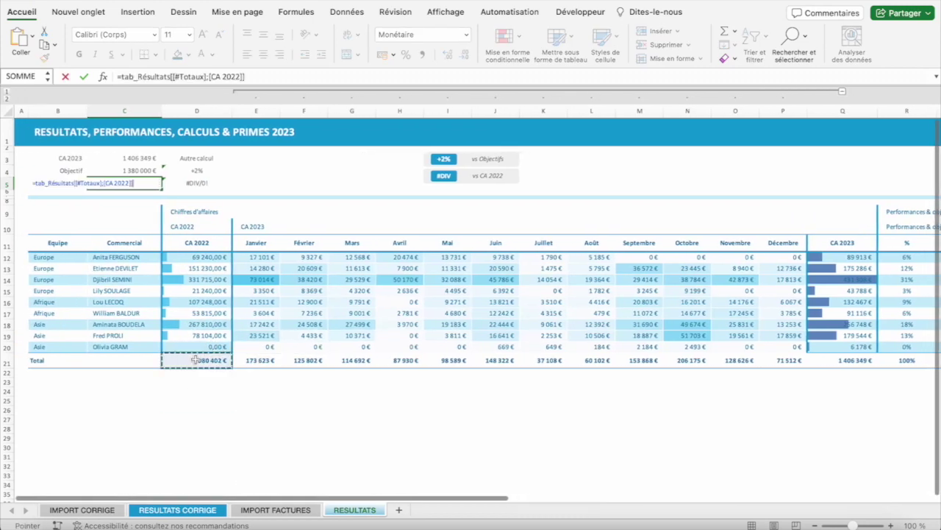
key("Return")
- Select the three labels with their totals, B3:C5
key("Up")
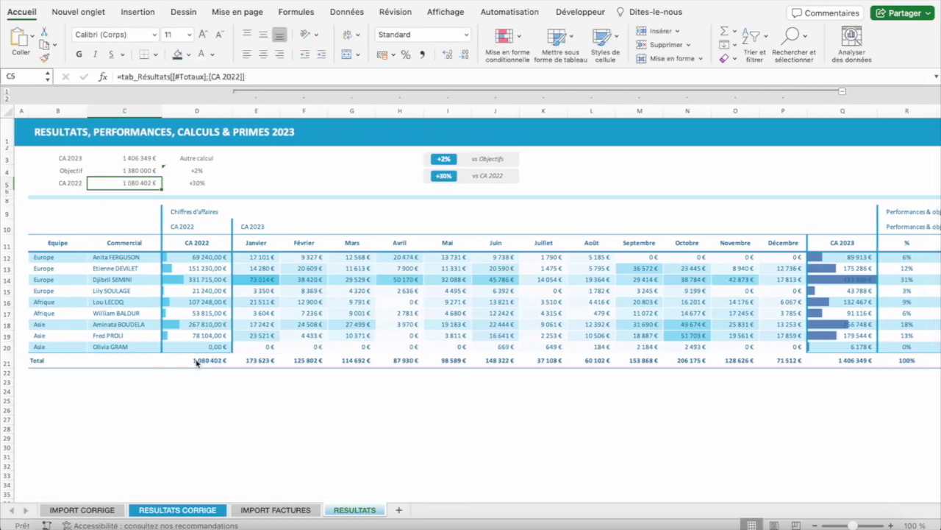
key("Left")
key("Up")
key("Up")
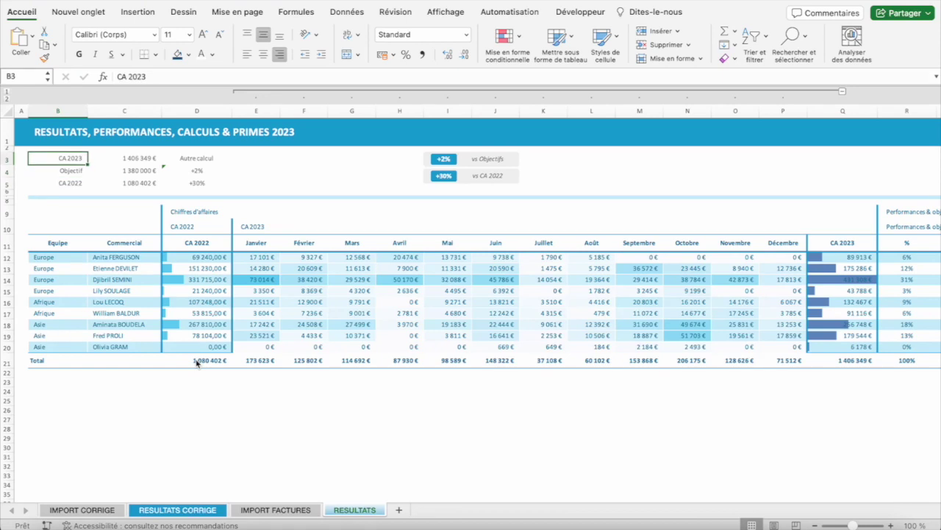
key("shift+Right")
key("shift+Down")
key("shift+Down")
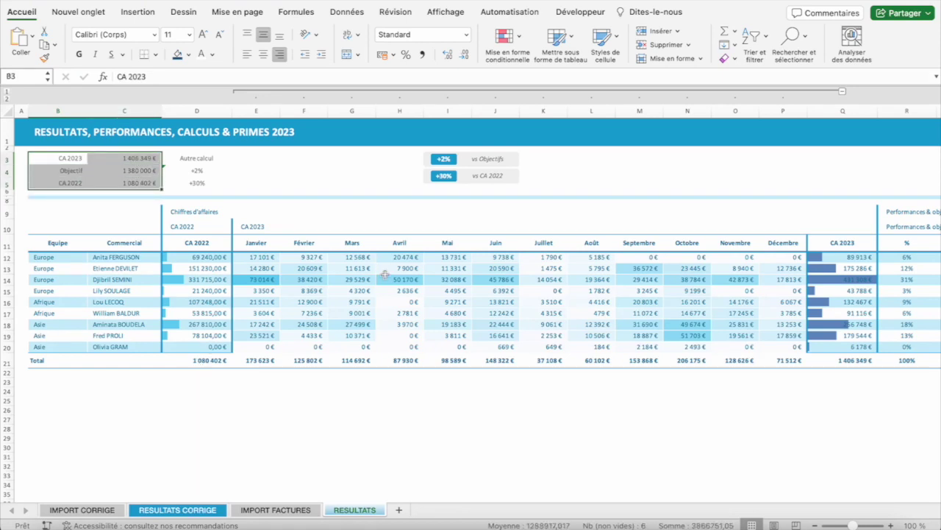
- Insert a clustered bar chart (Barres groupées) of the selected totals
left_click(134, 13)
left_click(462, 32)
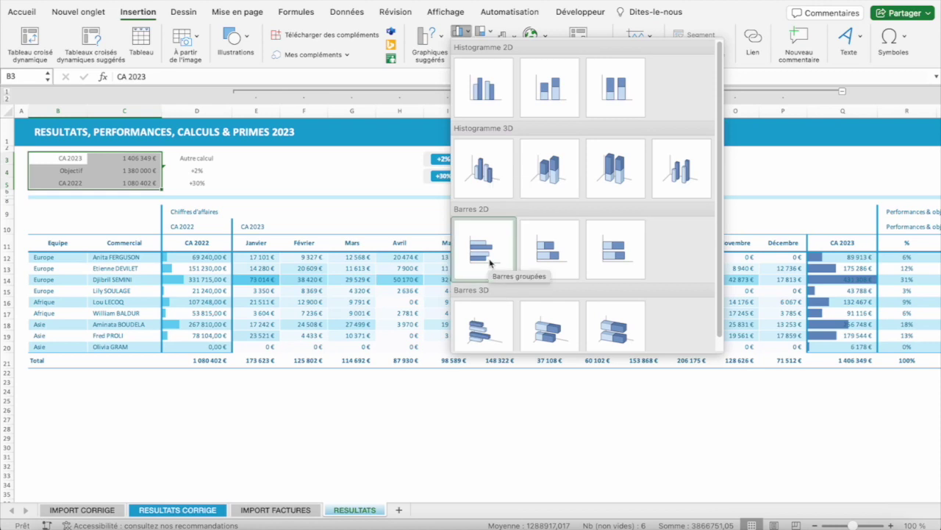
left_click(491, 262)
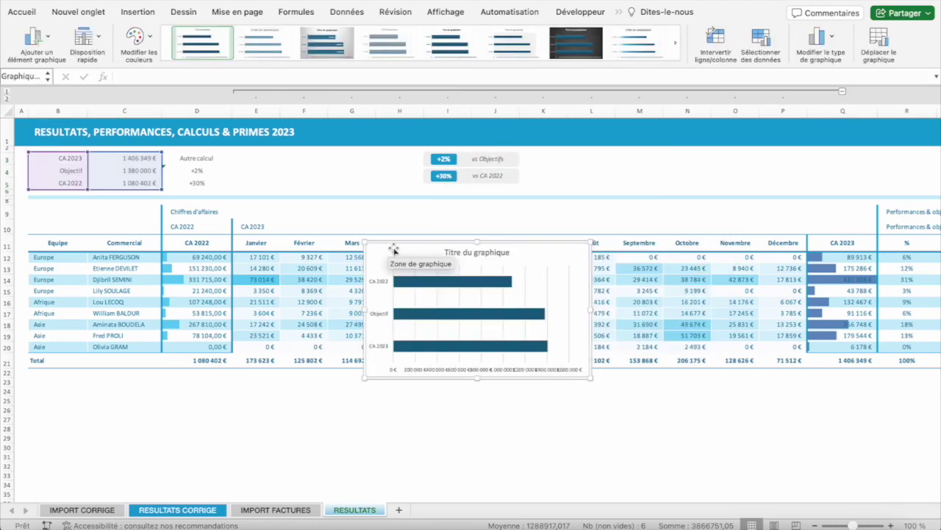
- Delete the chart title and value axis, then view RESULTATS CORRIGE for comparison
left_click(476, 254)
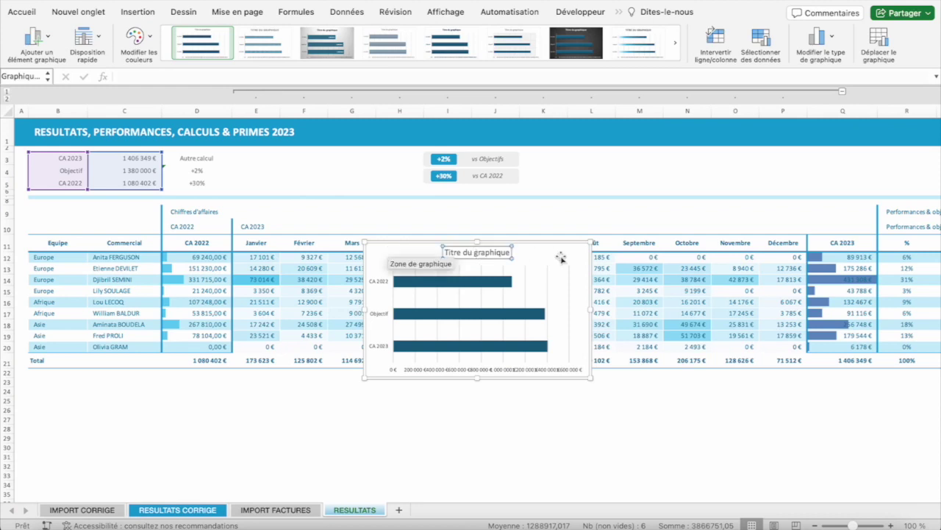
key("Delete")
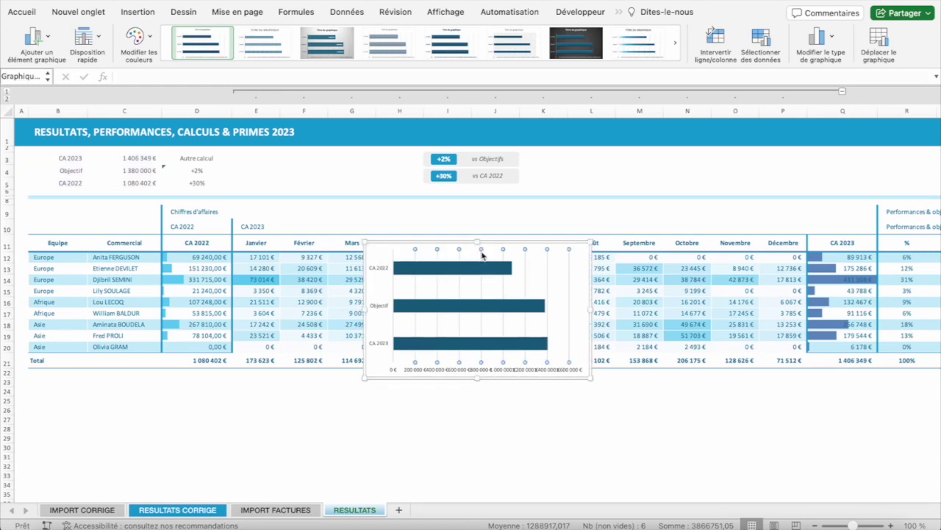
left_click(429, 371)
key("Delete")
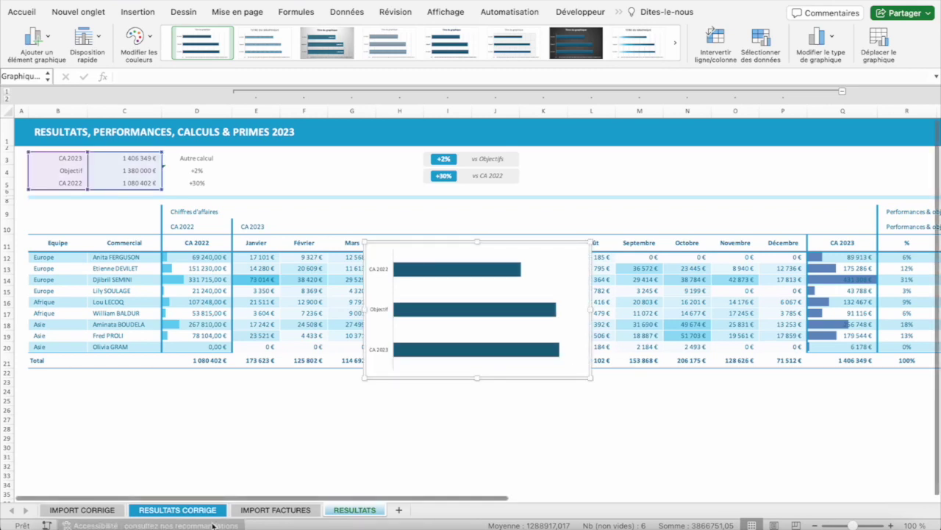
left_click(179, 510)
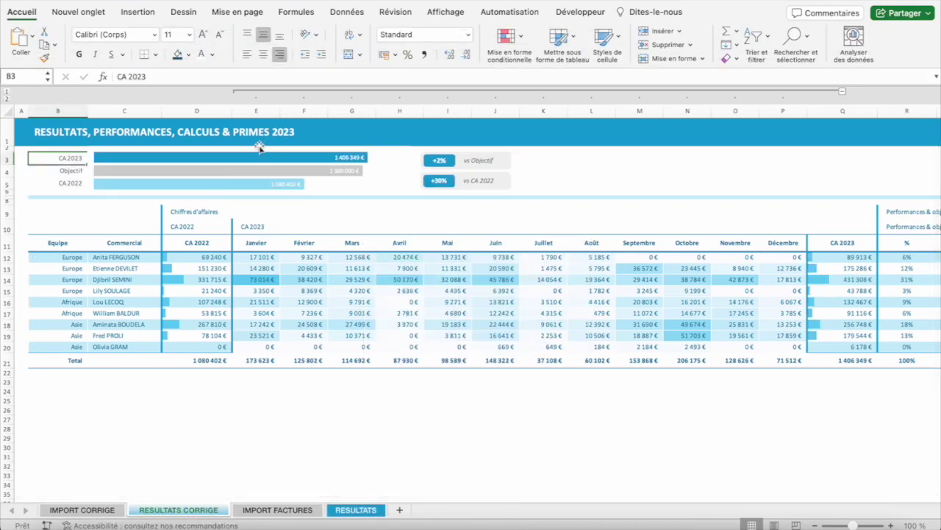
- Set the category axis to reverse order so CA 2023 is on top, then delete the axis labels
left_click(355, 507)
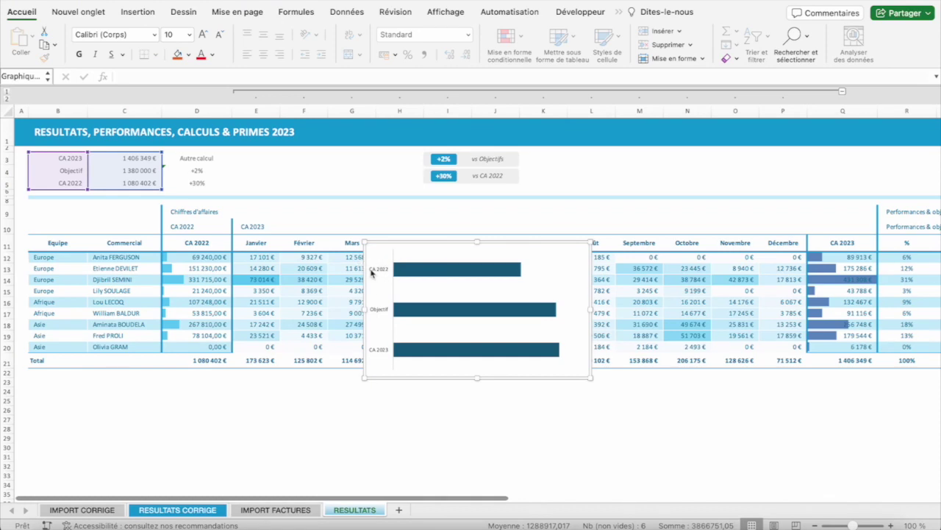
left_click(378, 272)
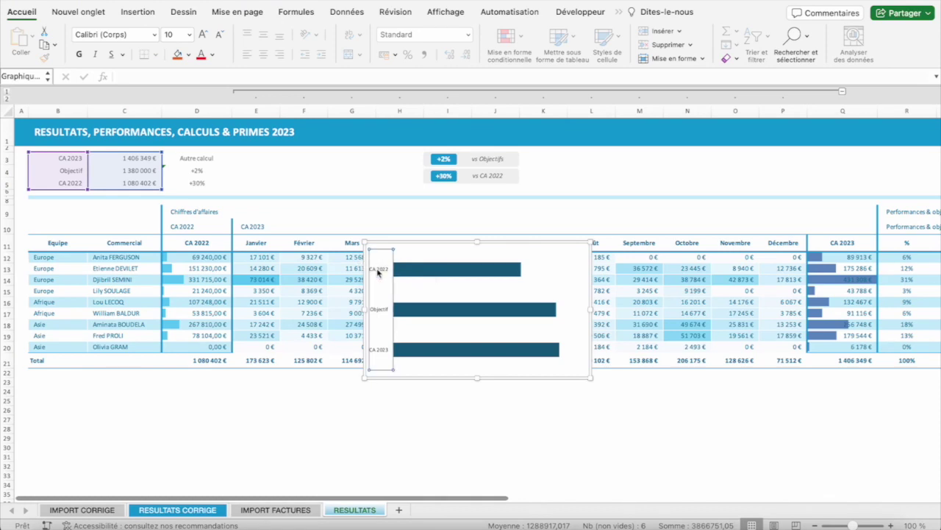
right_click(378, 272)
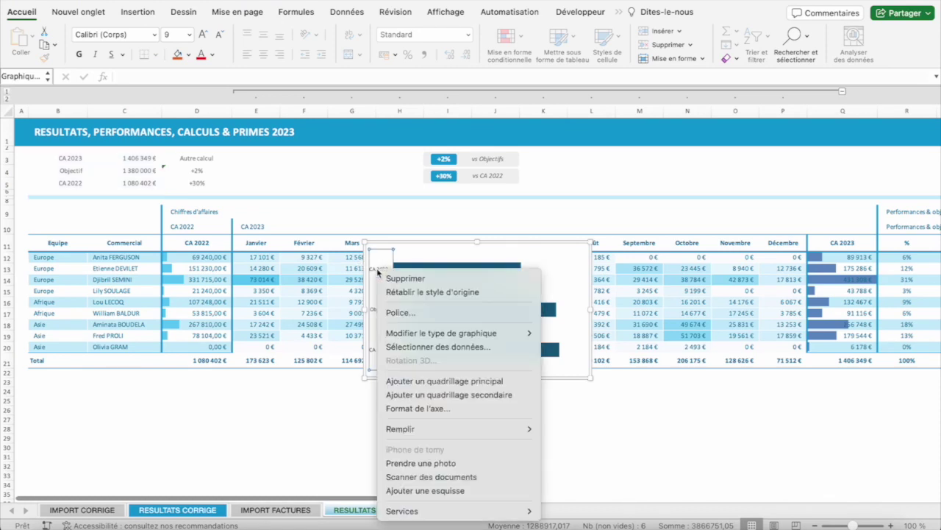
left_click(406, 408)
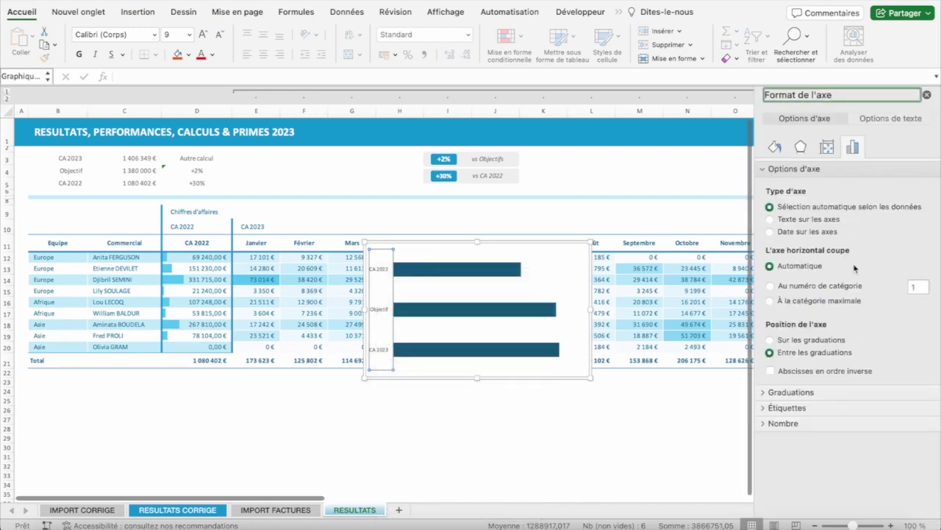
left_click(770, 371)
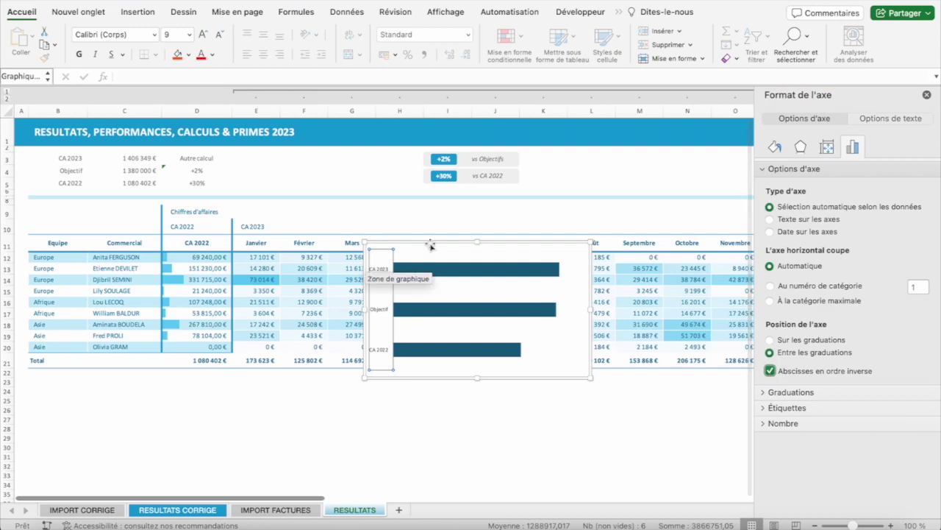
left_click(927, 95)
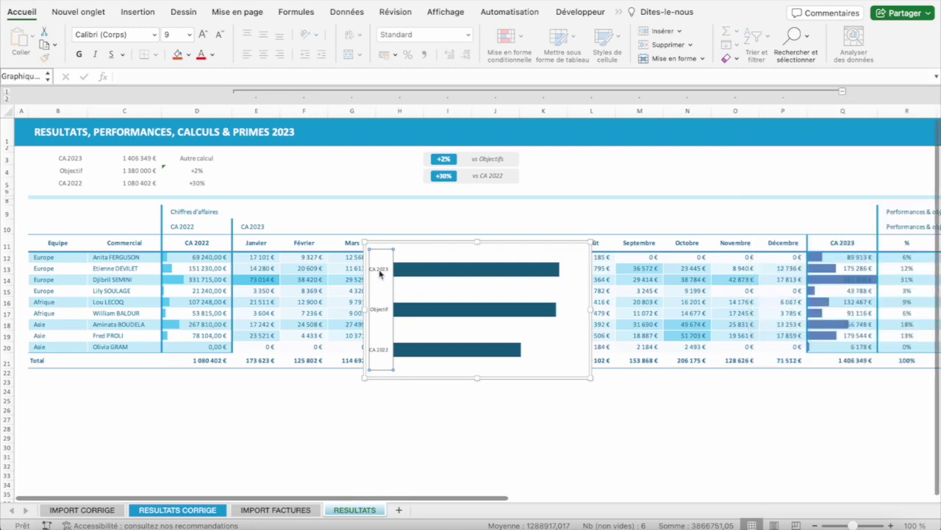
key("Delete")
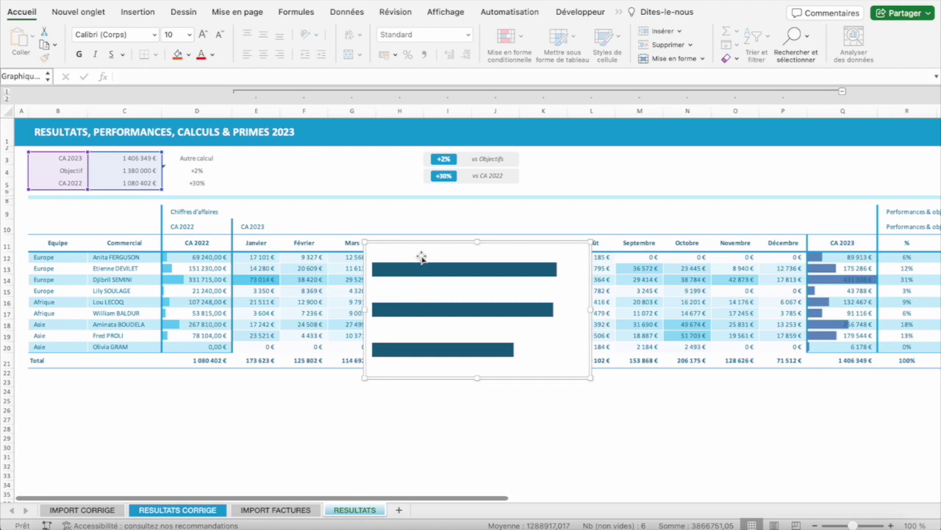
left_click(423, 257)
- Drag the chart up beside the column B labels and shrink its height to rows 3–5
mouse_move(414, 246)
left_mouse_down()
mouse_move(166, 177)
mouse_move(187, 191)
left_mouse_up()
left_click_drag(196, 158, 198, 181)
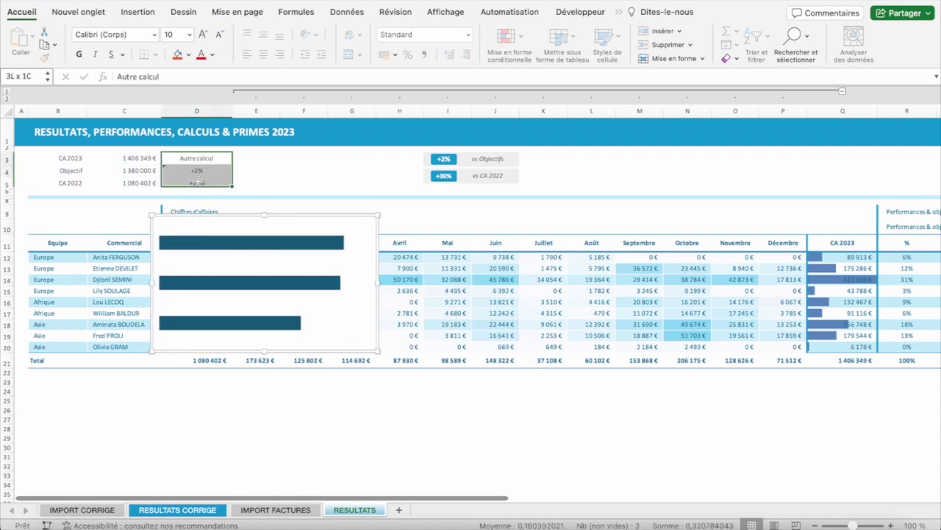
left_click(205, 225)
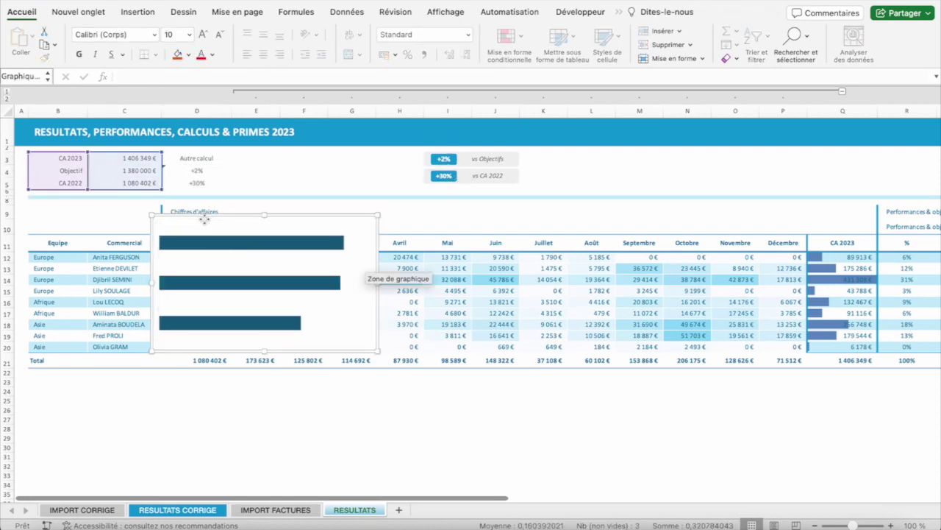
mouse_move(204, 221)
left_mouse_down()
mouse_move(183, 181)
mouse_move(142, 151)
left_mouse_up()
left_click_drag(315, 281, 317, 196)
left_click(359, 186)
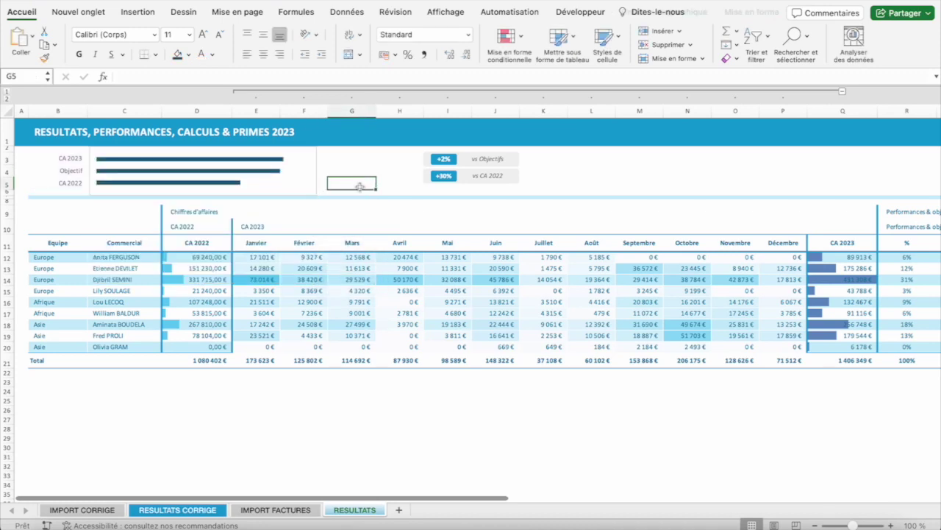
left_click(309, 184)
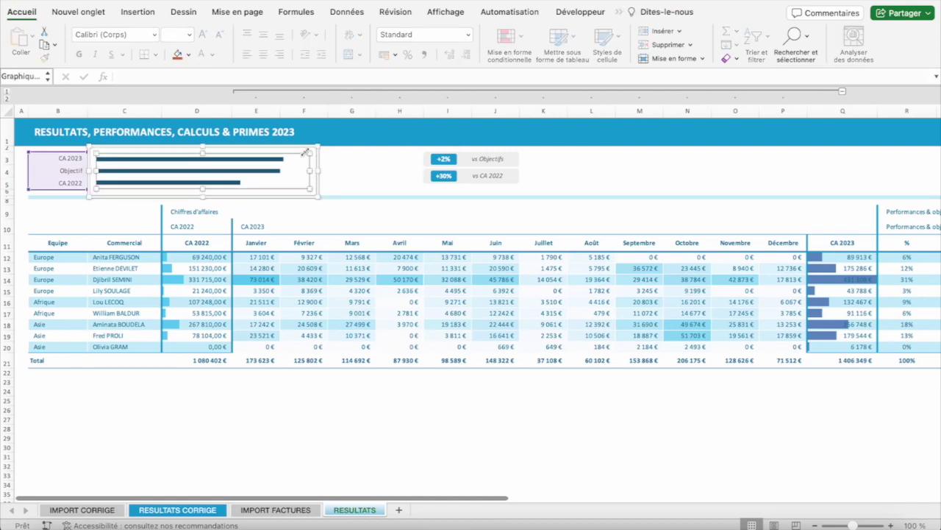
left_click(300, 152)
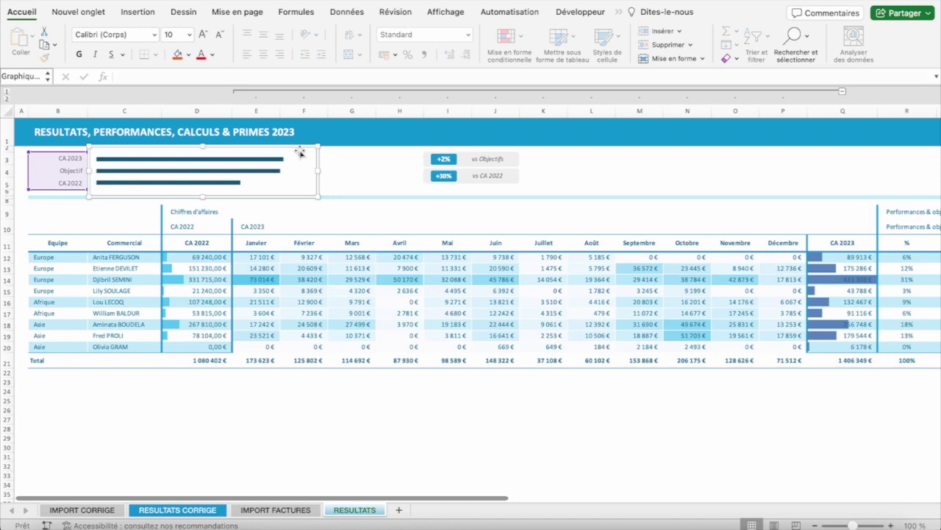
left_click(372, 159)
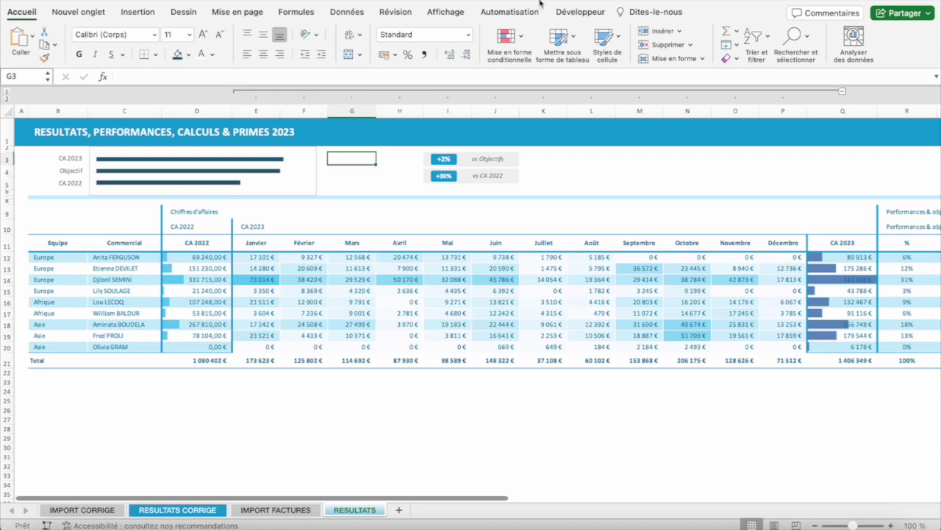
- Set the chart's Contour de forme to Sans contour in the Mise en forme tab
left_click(297, 160)
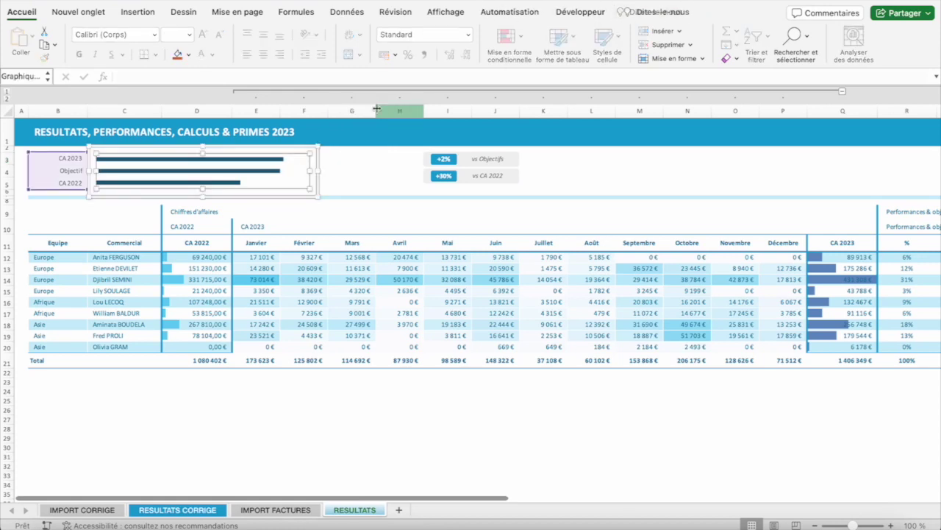
left_click(619, 12)
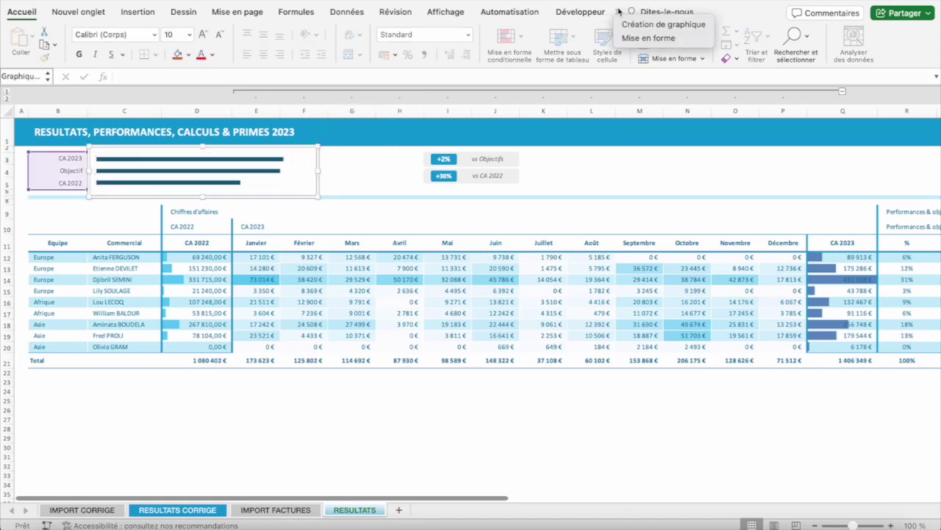
left_click(640, 38)
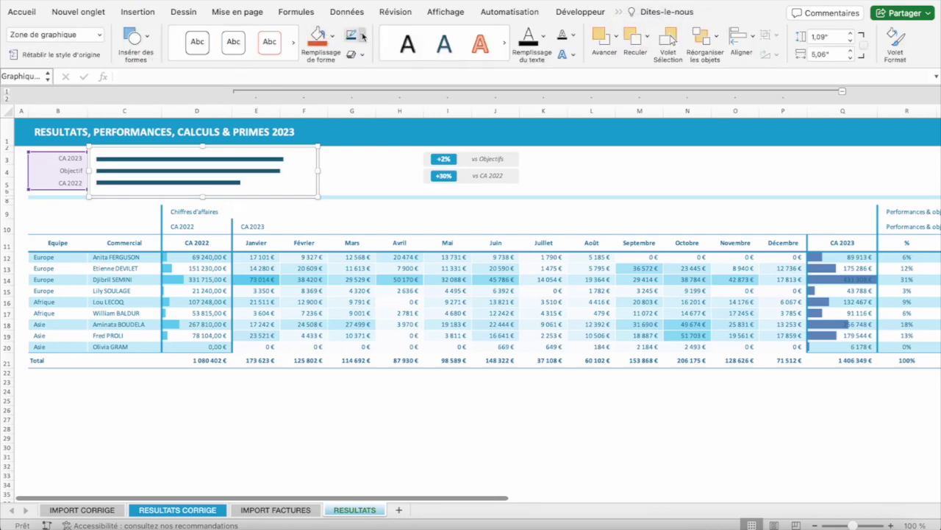
left_click(362, 36)
left_click(388, 73)
left_click(351, 175)
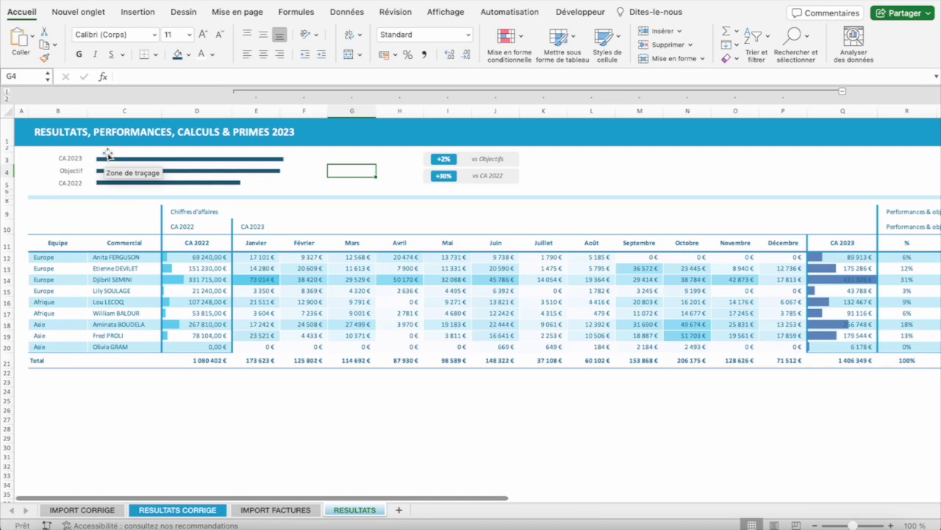
- Change the bar series' Largeur de l'intervalle from 182% to 20%
double_click(109, 163)
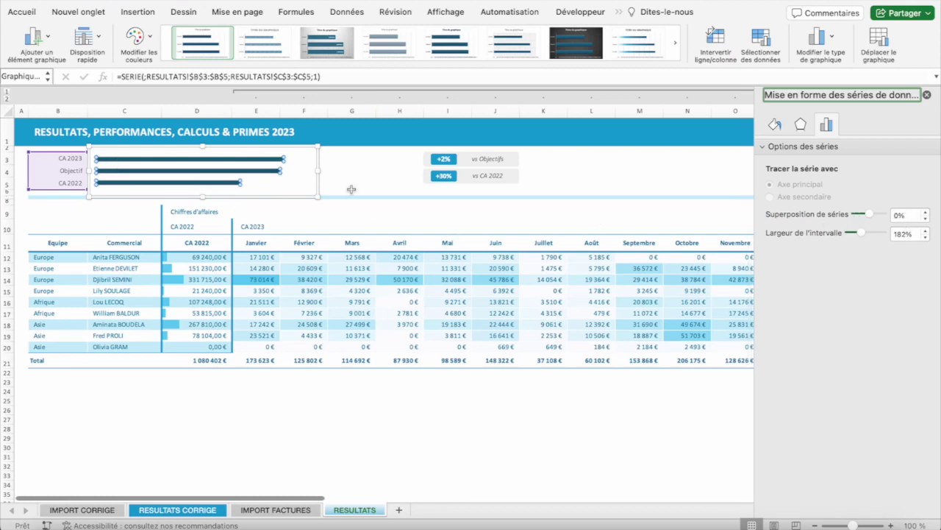
left_click(908, 232)
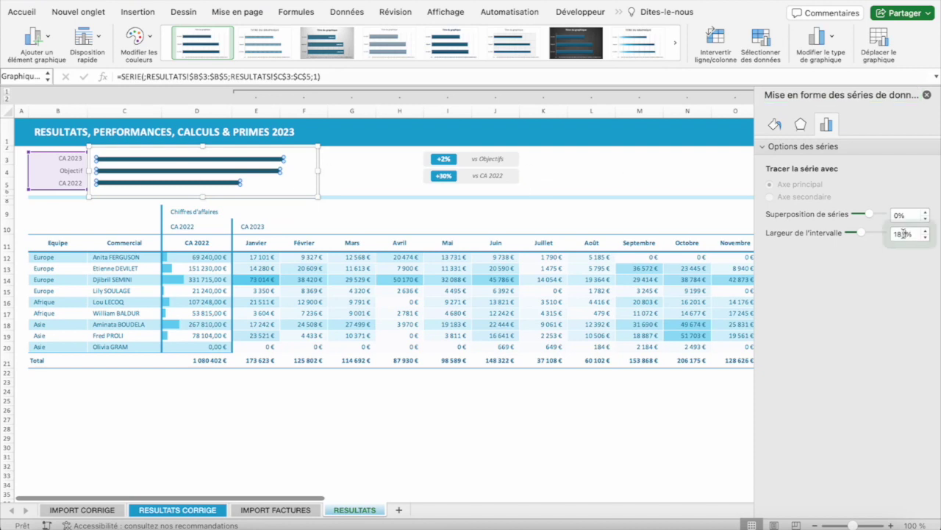
double_click(909, 233)
type("20")
key("Return")
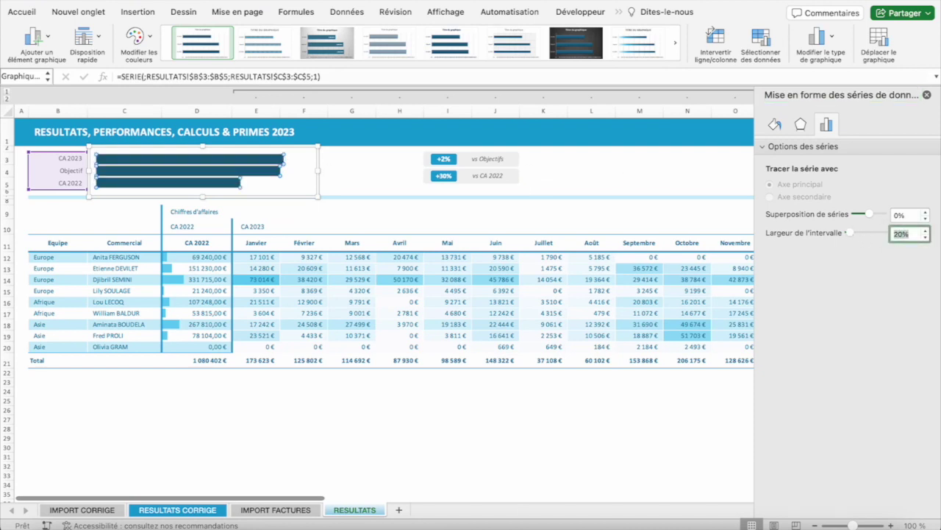
left_click(347, 169)
key("Escape")
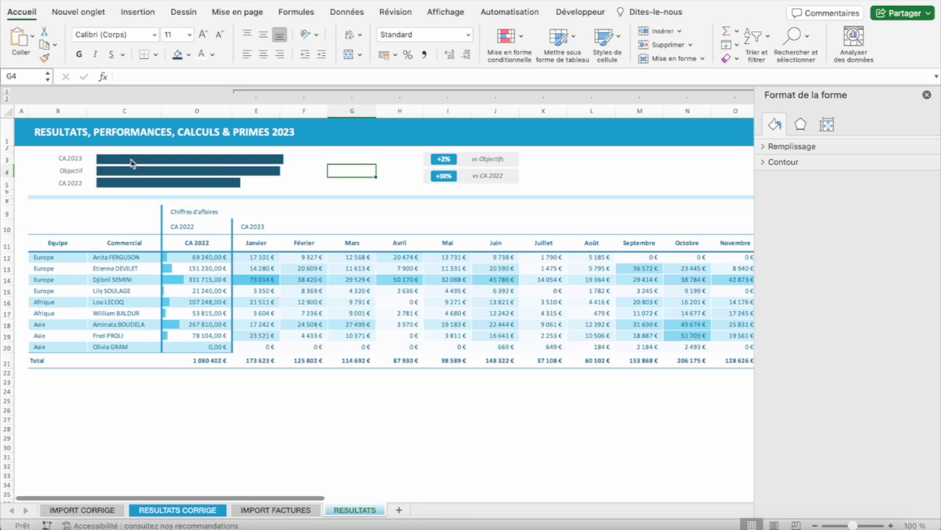
- Apply a blue Remplissage de forme fill to the CA 2023 bar alone
left_click(131, 163)
left_click(132, 163)
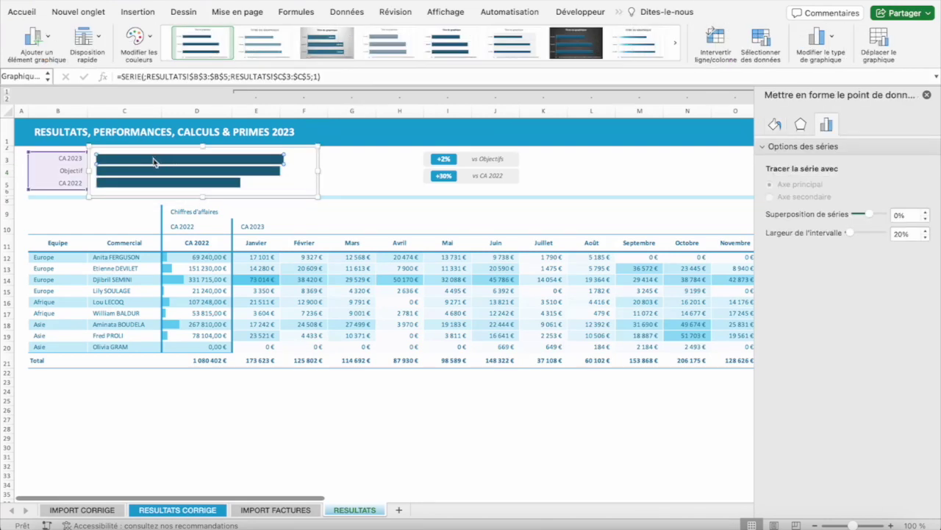
left_click(618, 12)
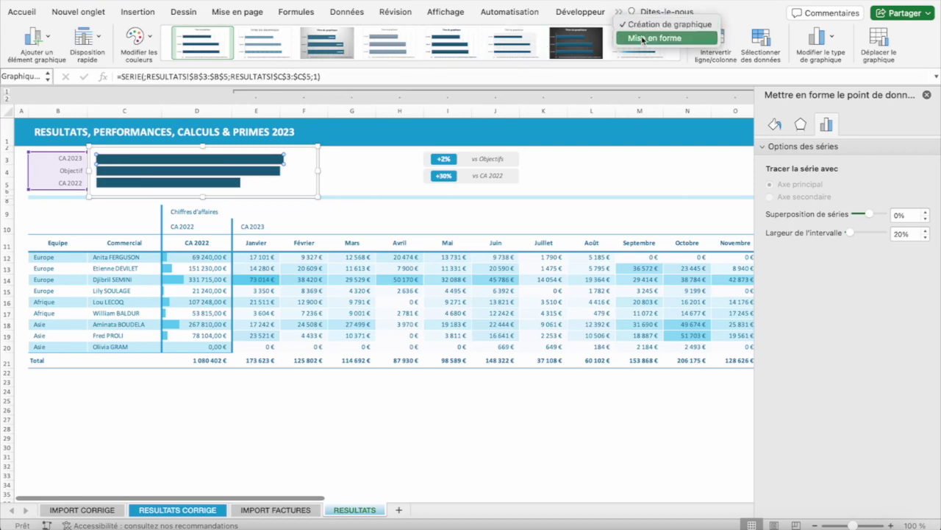
left_click(644, 38)
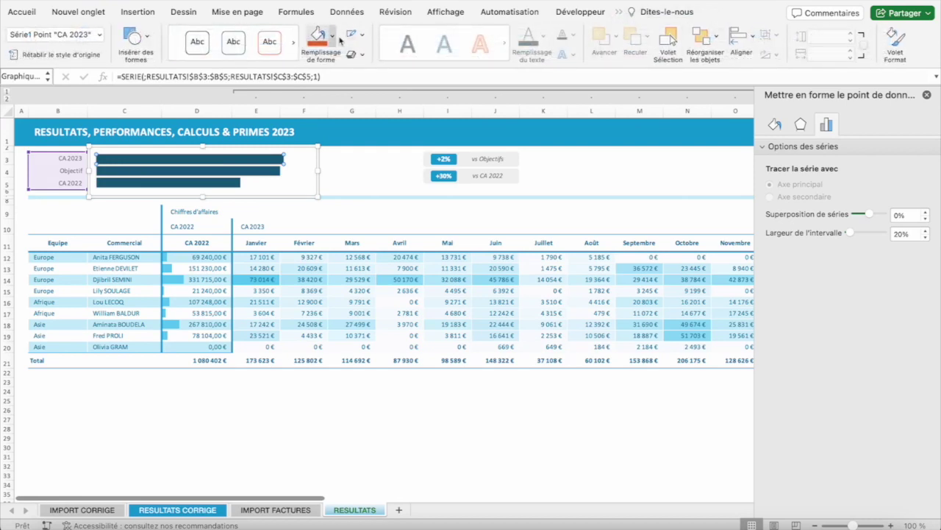
left_click(333, 35)
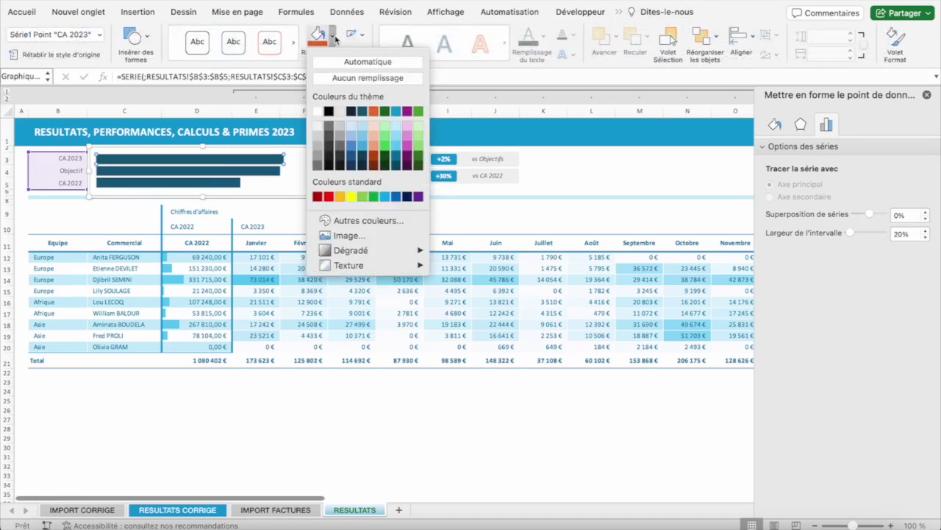
left_click(396, 111)
- Fill the Objectif bar light grey and the CA 2022 bar light blue
left_click(231, 174)
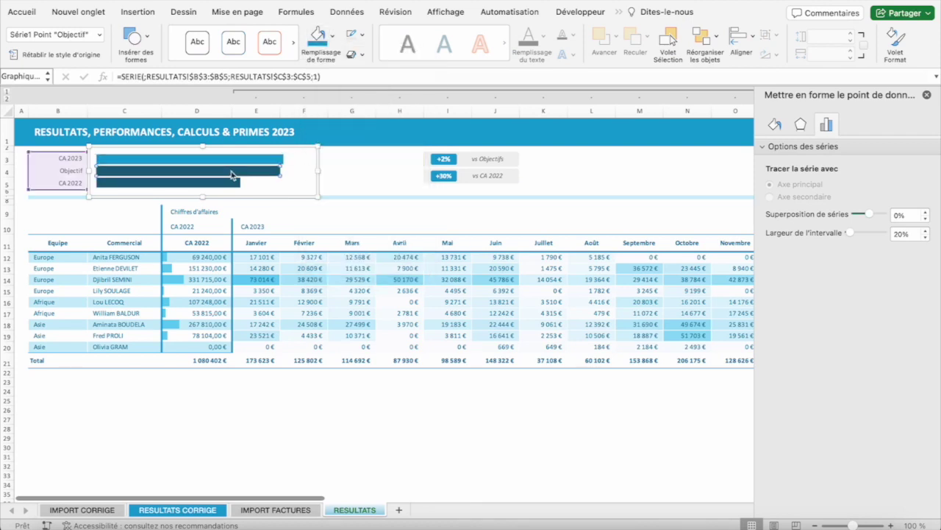
left_click(332, 36)
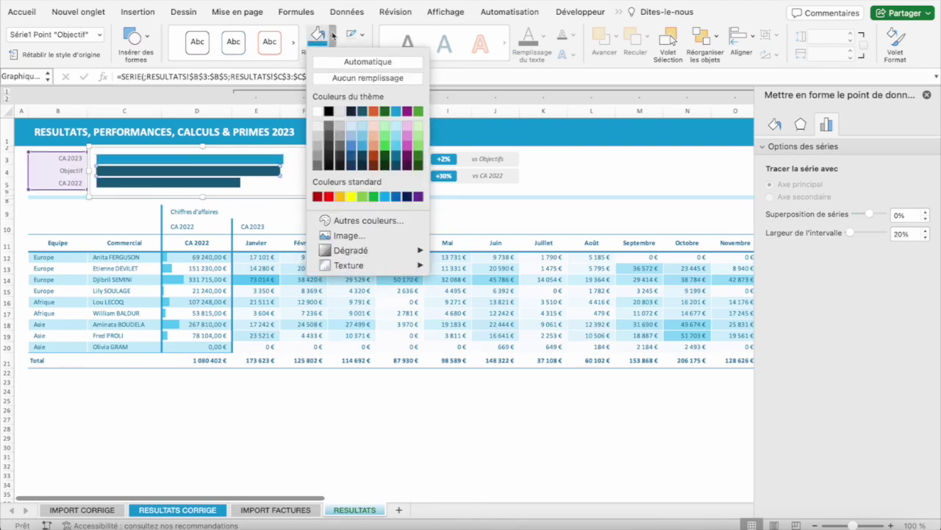
left_click(317, 142)
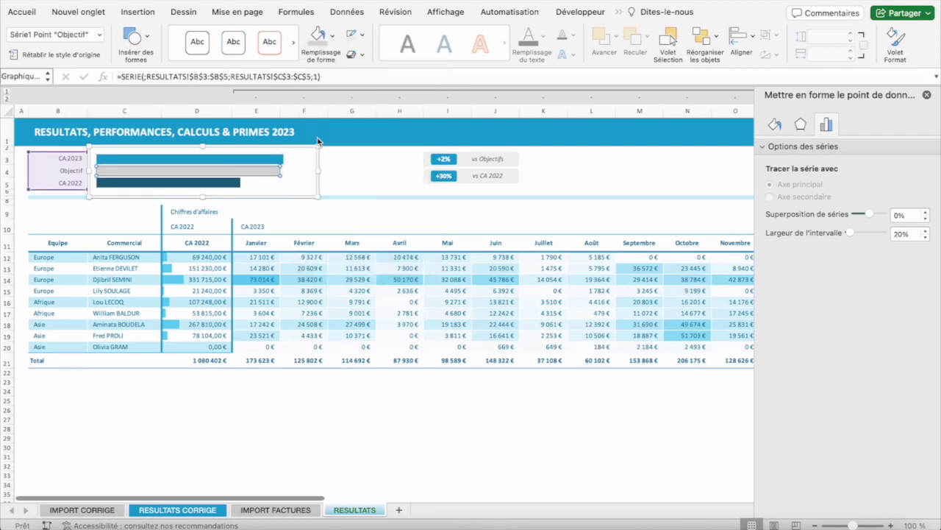
left_click(210, 185)
left_click(209, 185)
left_click(333, 35)
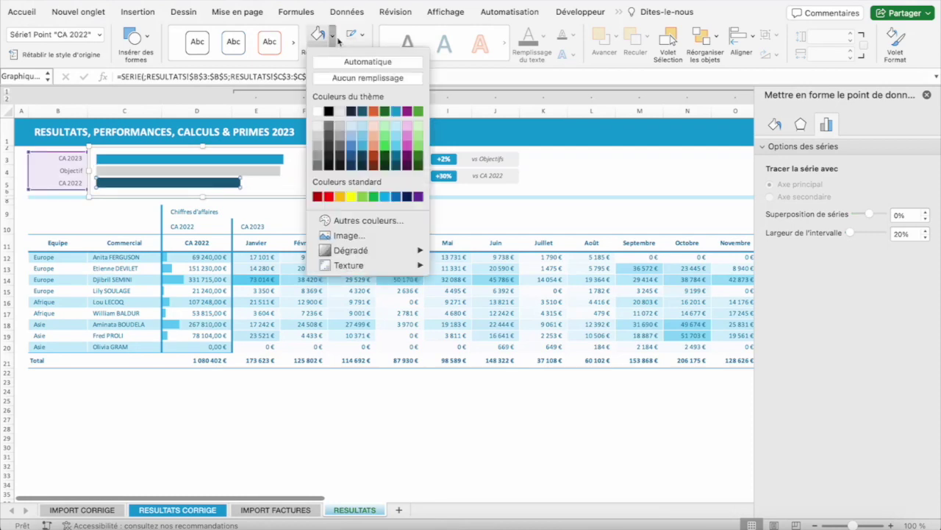
left_click(398, 141)
left_click(384, 169)
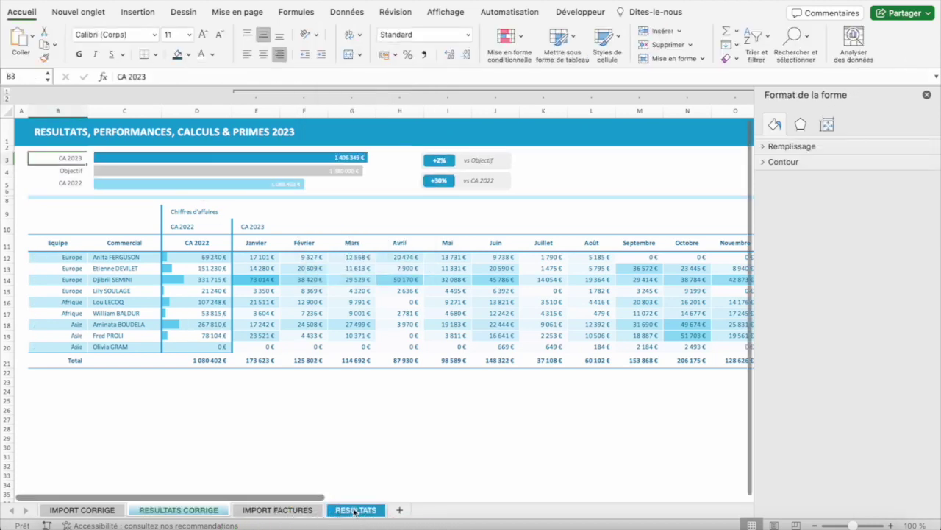
- Widen the chart to the right and add data labels (Ajouter des étiquettes de données) to the bars
left_click(275, 175)
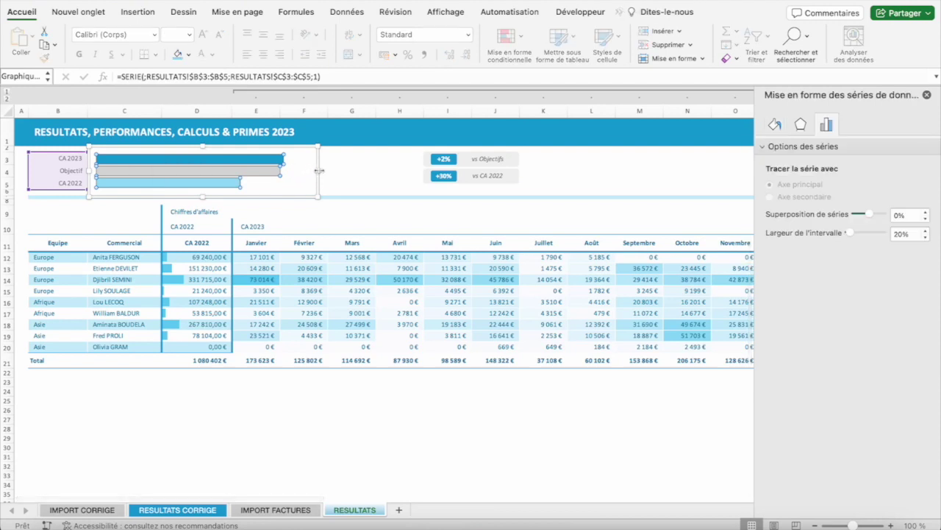
left_click_drag(318, 171, 374, 171)
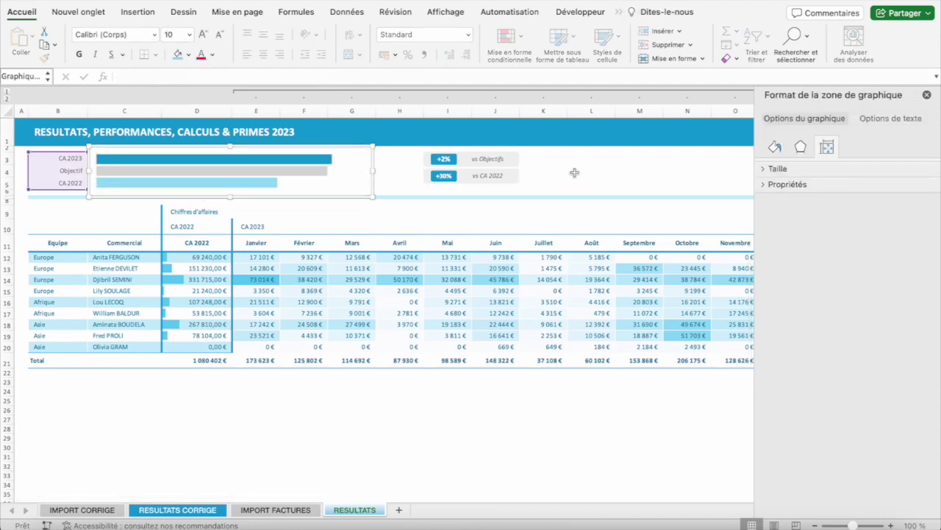
left_click(217, 162)
left_click(226, 159)
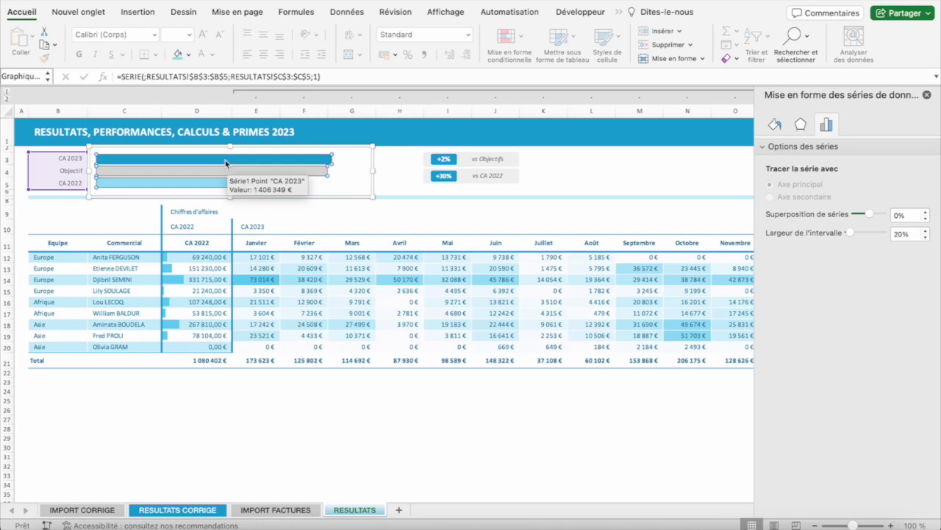
right_click(223, 162)
left_click(299, 253)
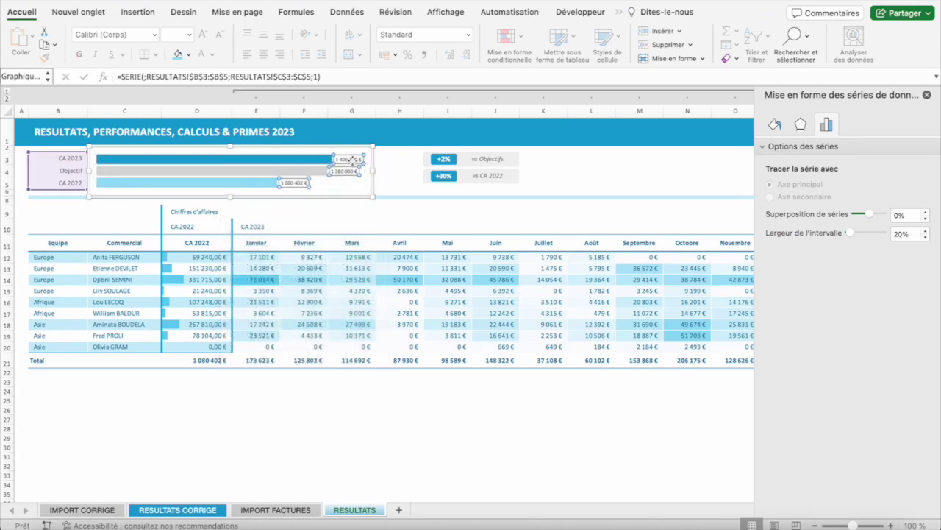
- Drag the CA 2023 value label inside the end of its bar
left_click(350, 159)
left_click_drag(350, 160, 316, 159)
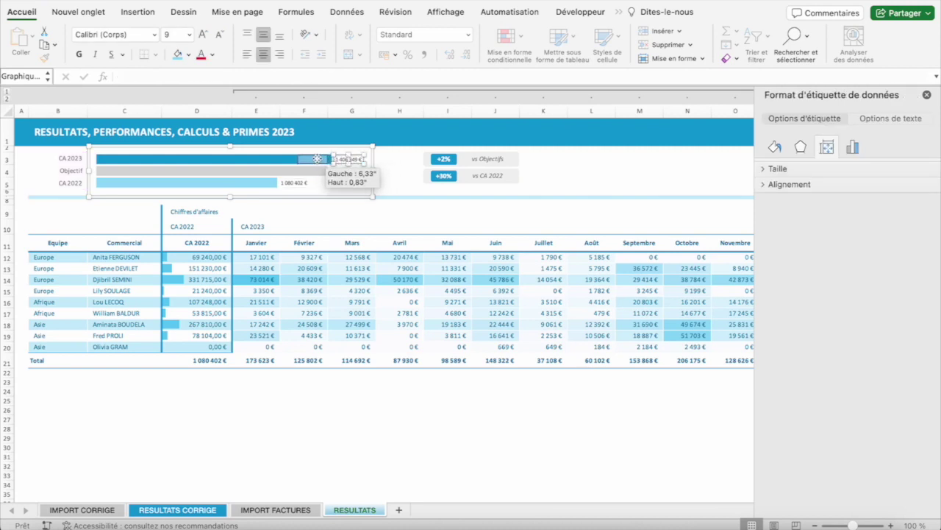
mouse_move(316, 159)
left_mouse_down()
mouse_move(318, 176)
mouse_move(343, 171)
left_mouse_up()
left_click(344, 171)
- Select all the value labels and bring up the font colour choices for them
left_click(323, 189)
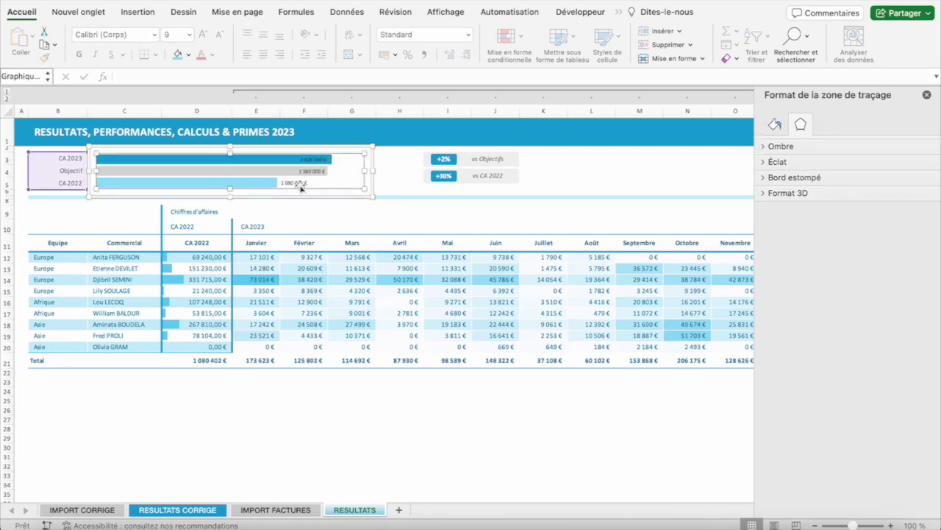
left_click(300, 184)
left_click(300, 184)
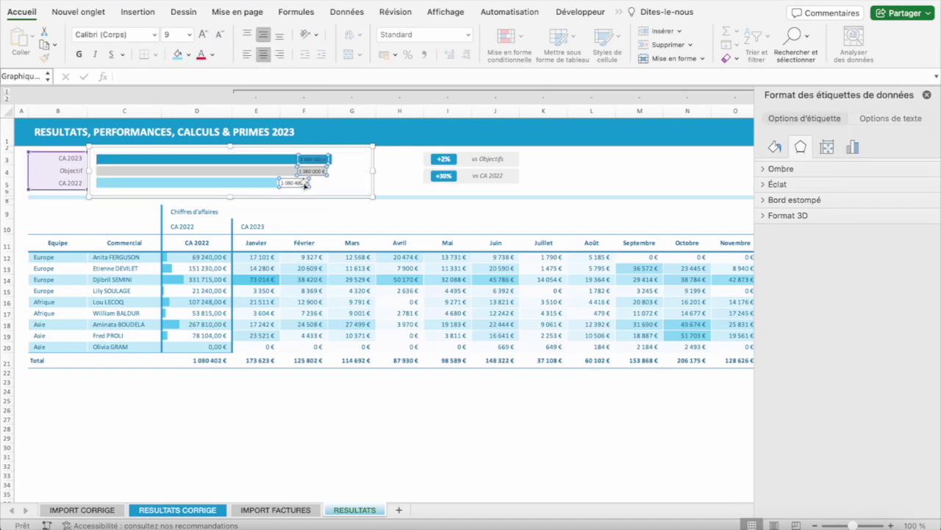
left_click(317, 158)
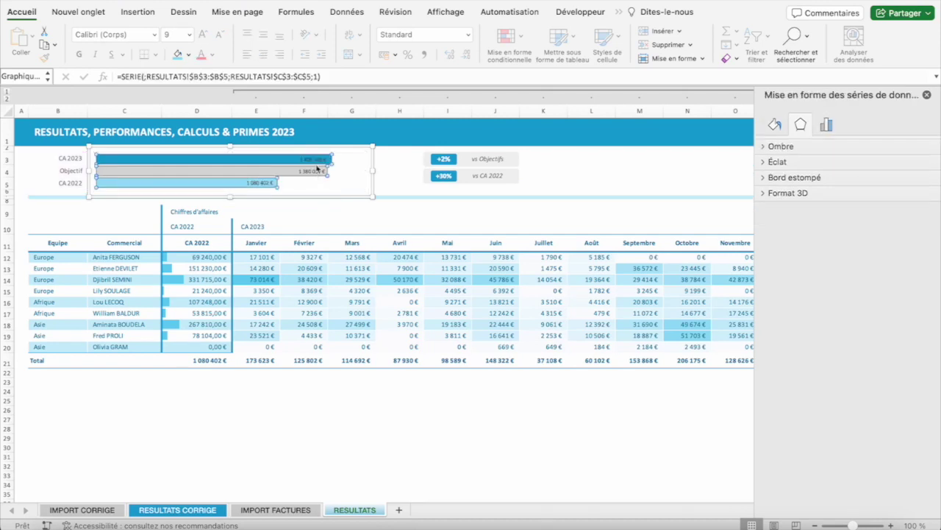
left_click(317, 158)
left_click(317, 158)
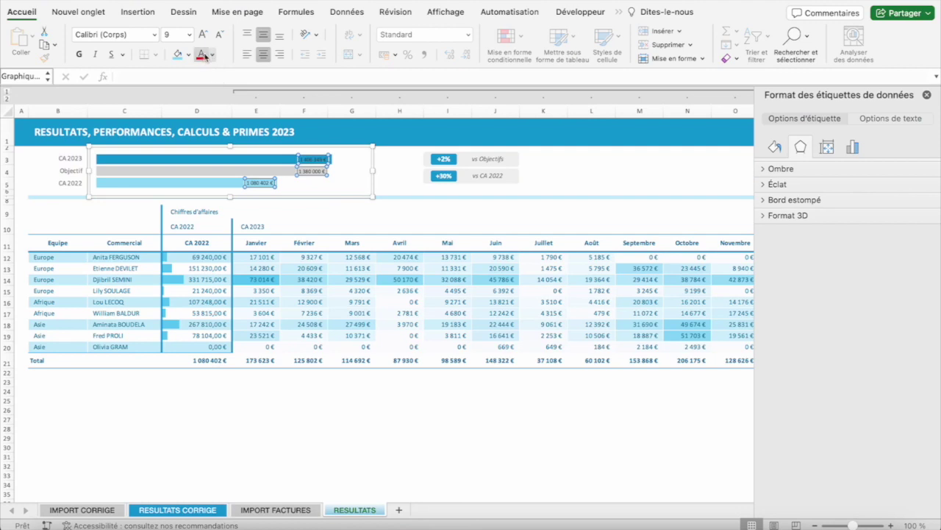
left_click(214, 54)
key("Escape")
left_click(399, 158)
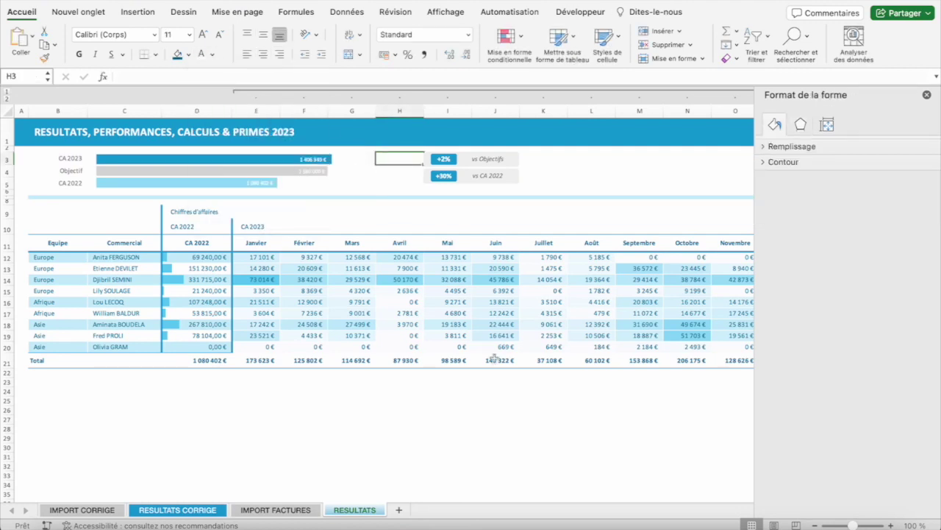
scroll(564, 347, "right", 2)
scroll(632, 342, "right", 3)
scroll(688, 343, "left", 2)
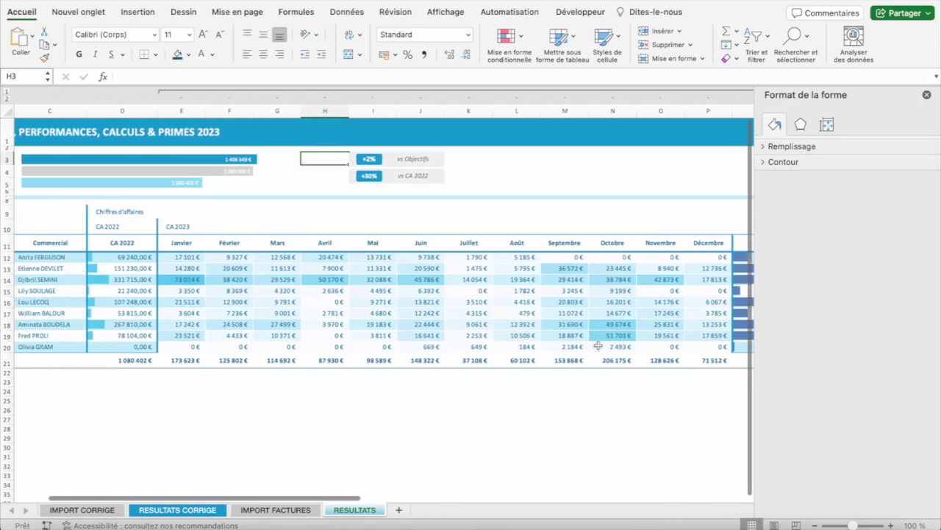
scroll(662, 309, "left", 3)
left_click(579, 160)
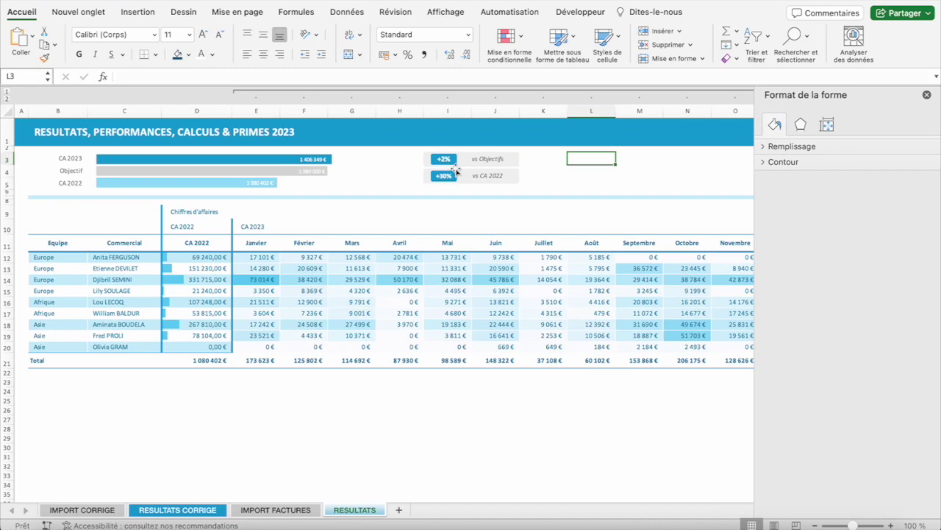
scroll(195, 257, "right", 2)
scroll(195, 256, "right", 10)
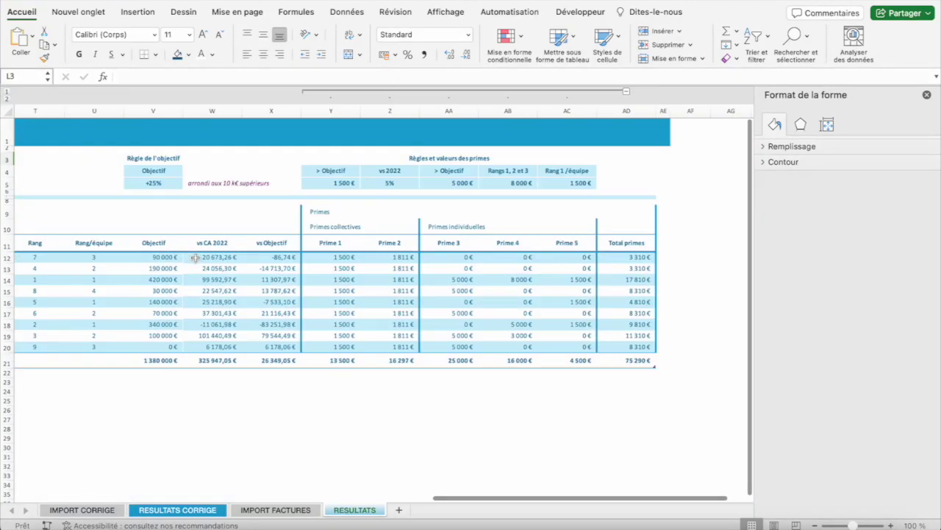
scroll(195, 257, "left", 10)
scroll(195, 257, "left", 2)
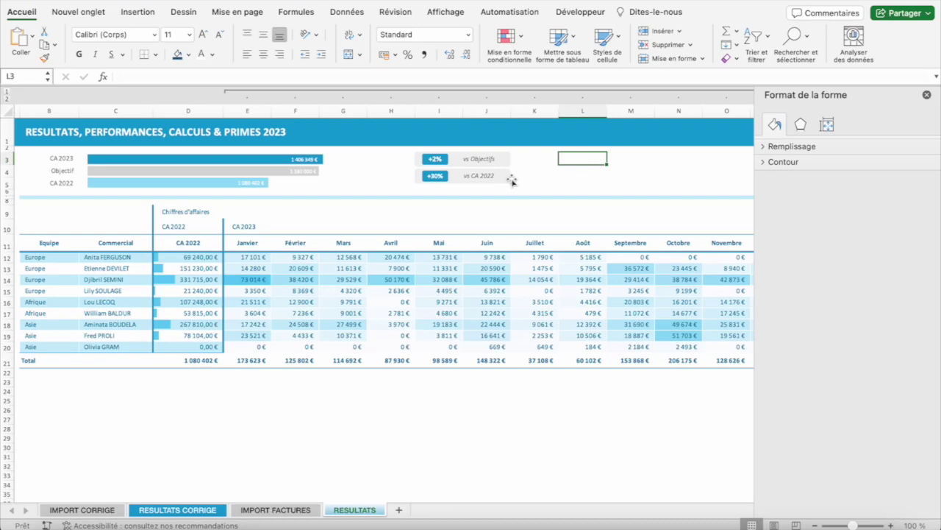
- Close the Format de la forme pane and click off the mini chart to review the sheet
left_click(926, 95)
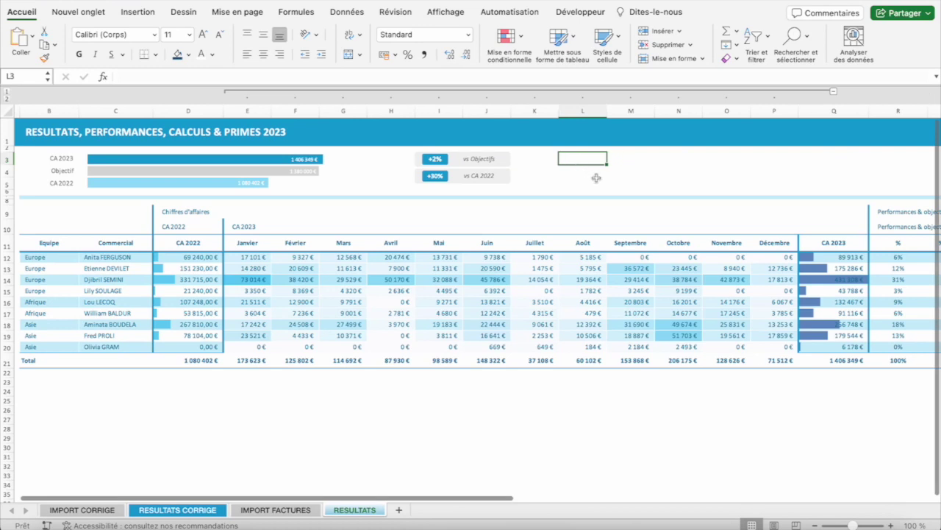
left_click(352, 159)
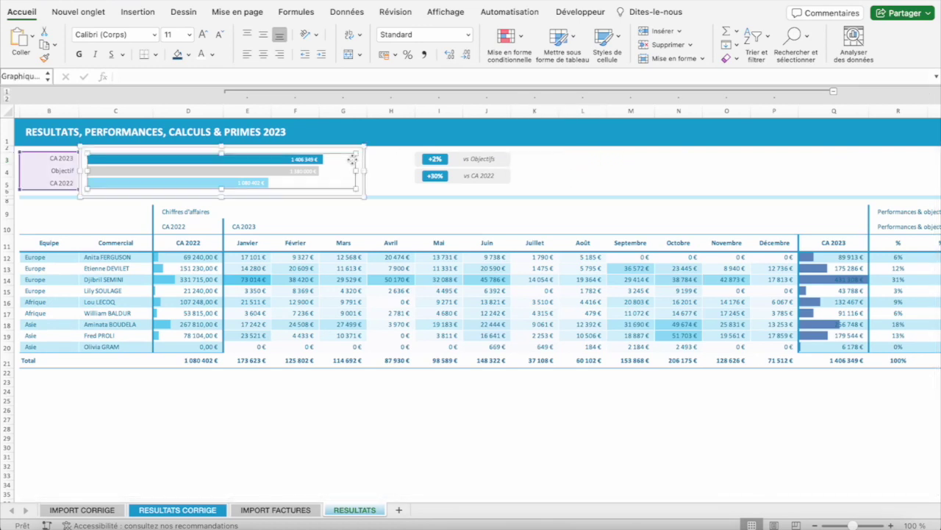
left_click(389, 157)
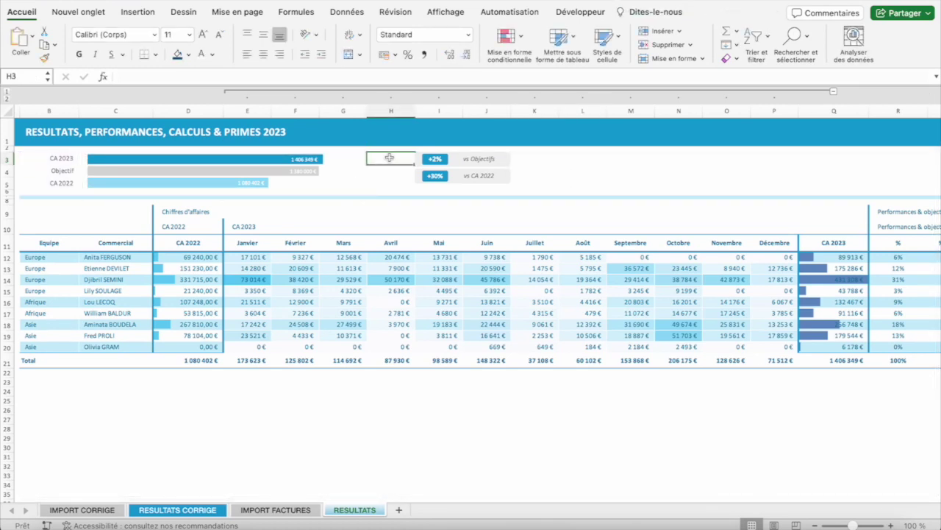